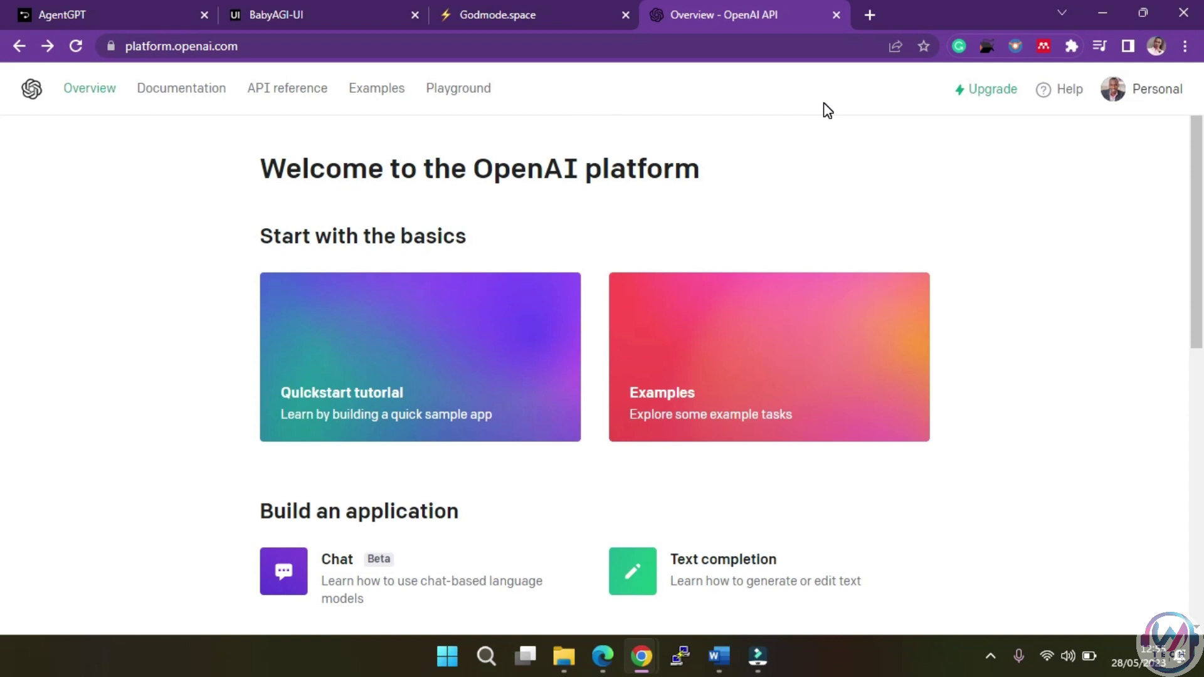
Create an OpenAI secret key named Test_Key on the API keys page and copy its value
{"action": "left_click", "coordinate": [1133, 88]}
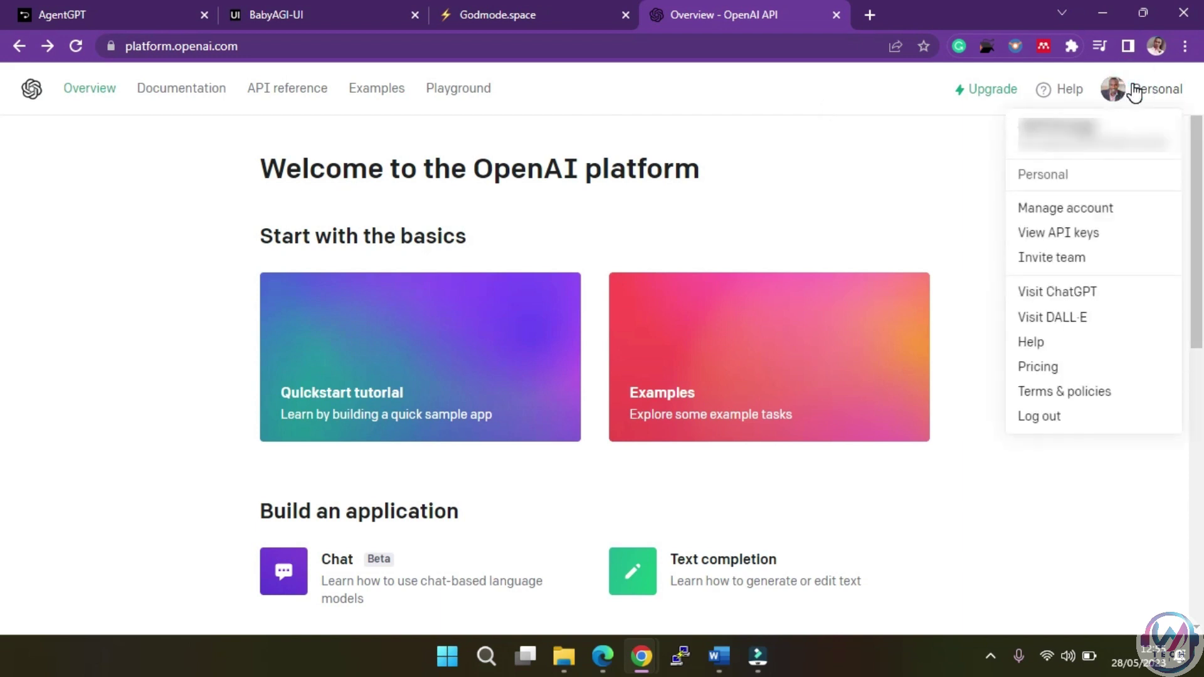
{"action": "left_click", "coordinate": [1065, 234]}
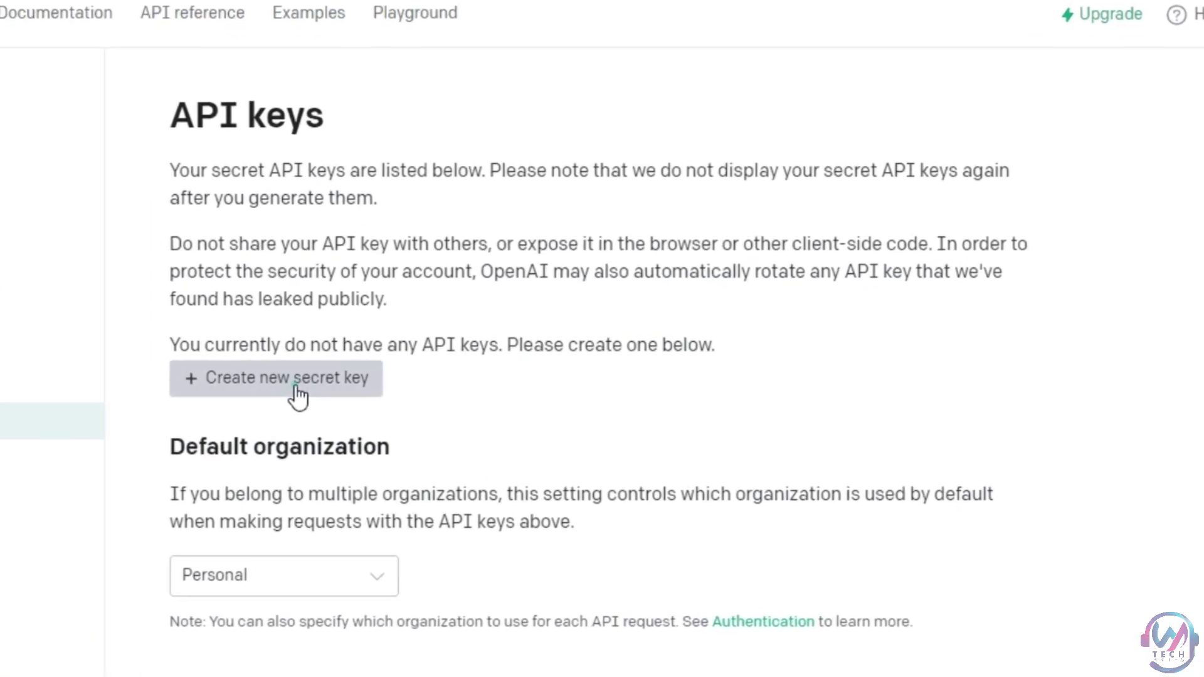
{"action": "left_click", "coordinate": [324, 388]}
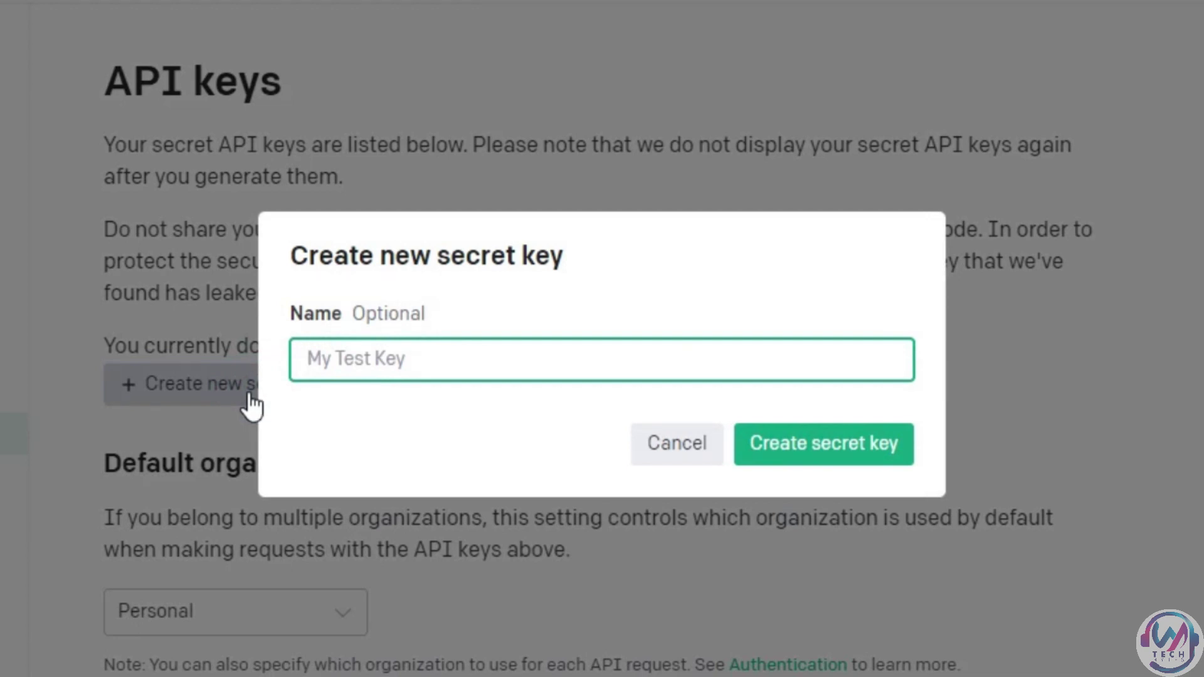
{"action": "type", "text": "Test_Key"}
{"action": "left_click", "coordinate": [793, 445]}
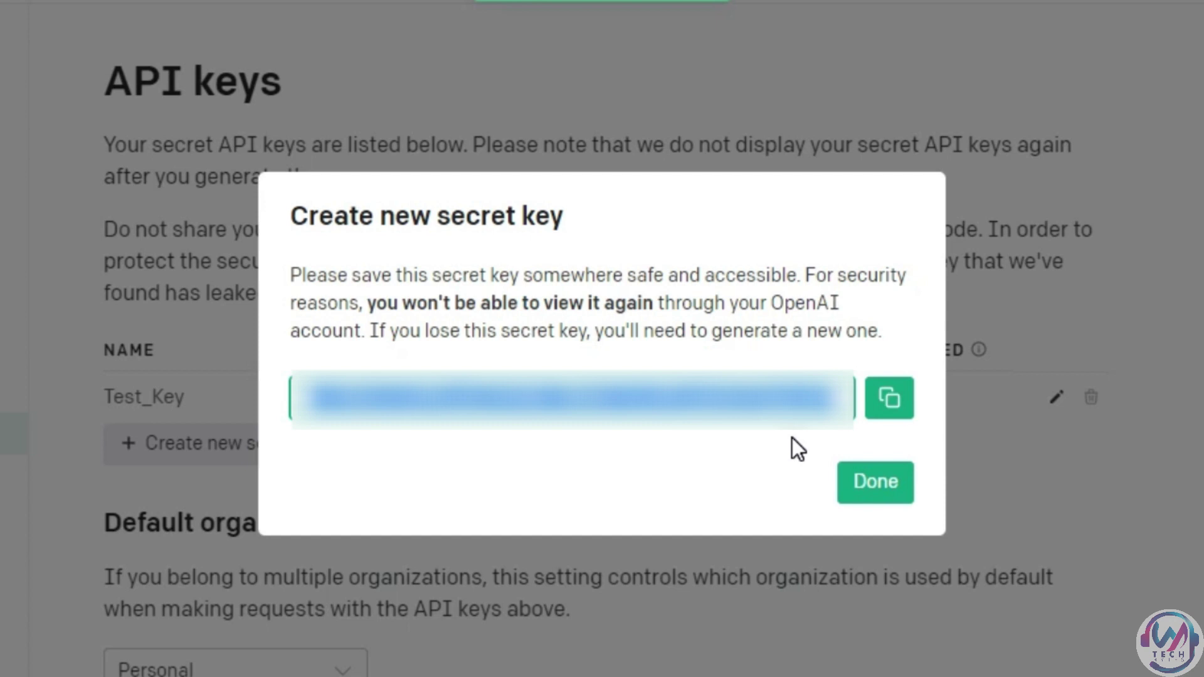
{"action": "left_click", "coordinate": [895, 402]}
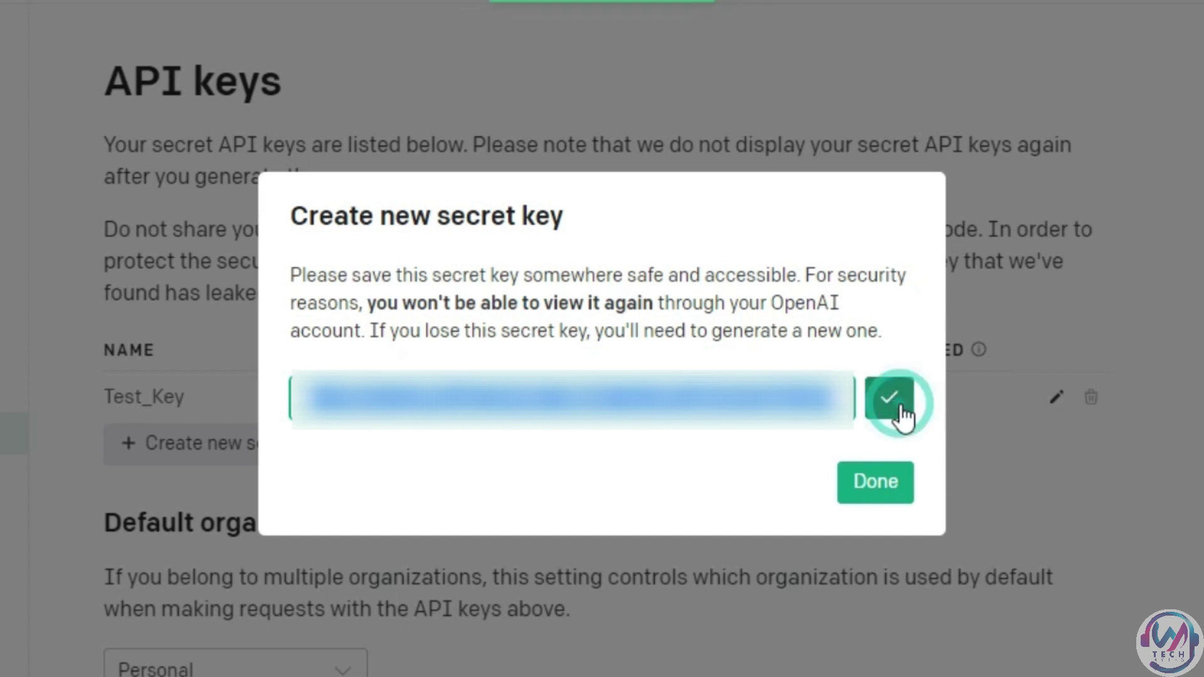
{"action": "left_click", "coordinate": [876, 483]}
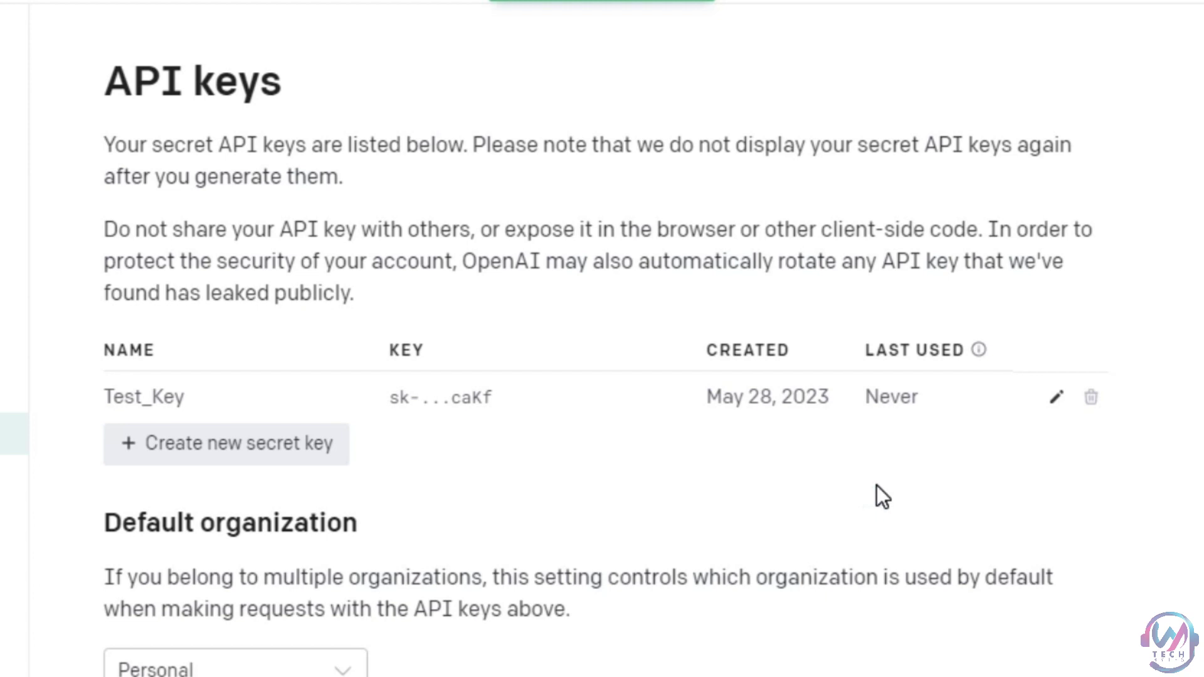
Paste the copied OpenAI key into Godmode's authentication settings and choose the gpt-4 model
{"action": "left_click", "coordinate": [491, 15]}
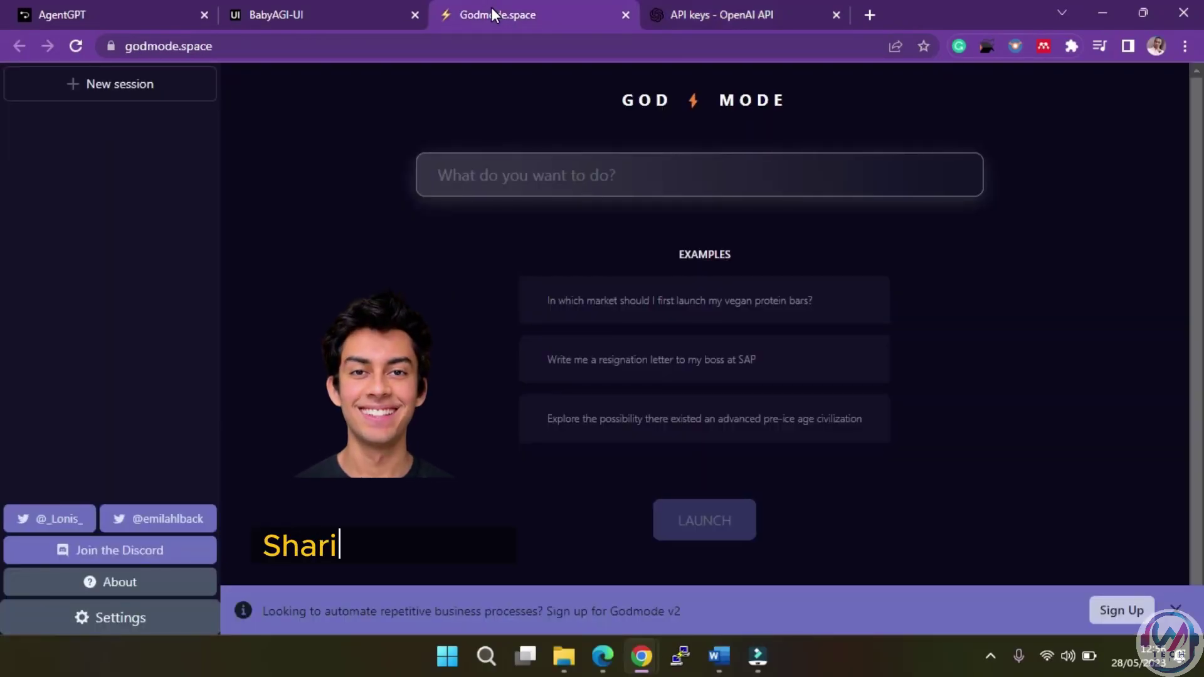
{"action": "left_click", "coordinate": [143, 625]}
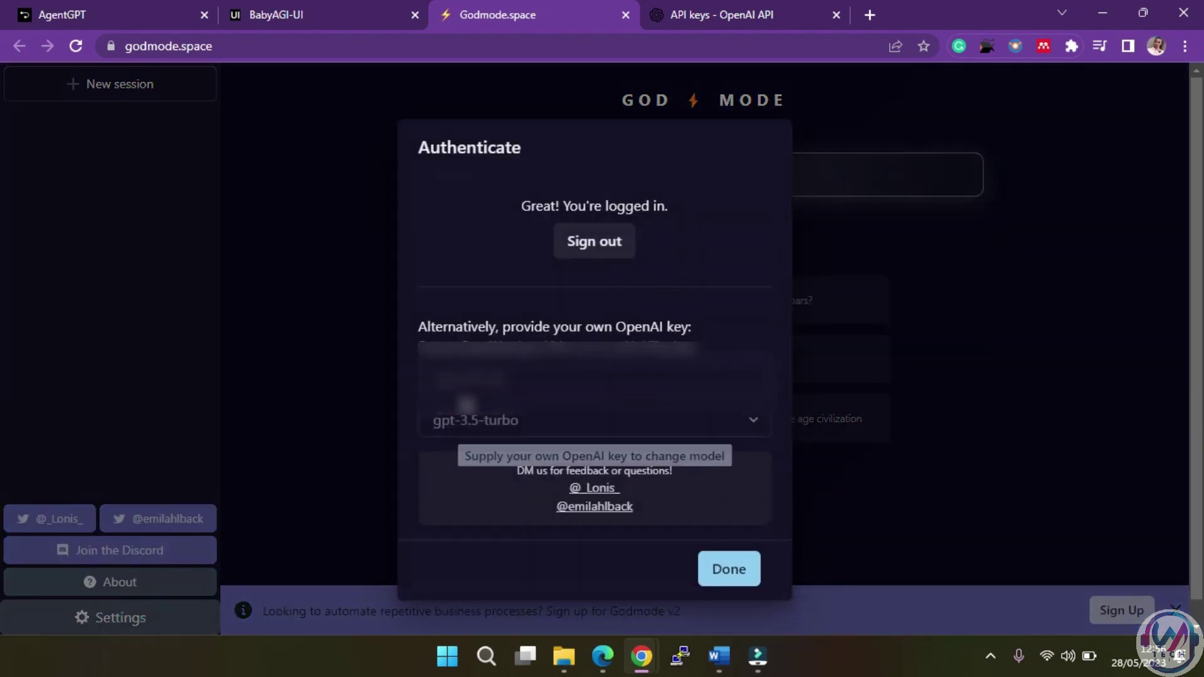
{"action": "left_click", "coordinate": [478, 379]}
{"action": "key", "text": "ctrl+v"}
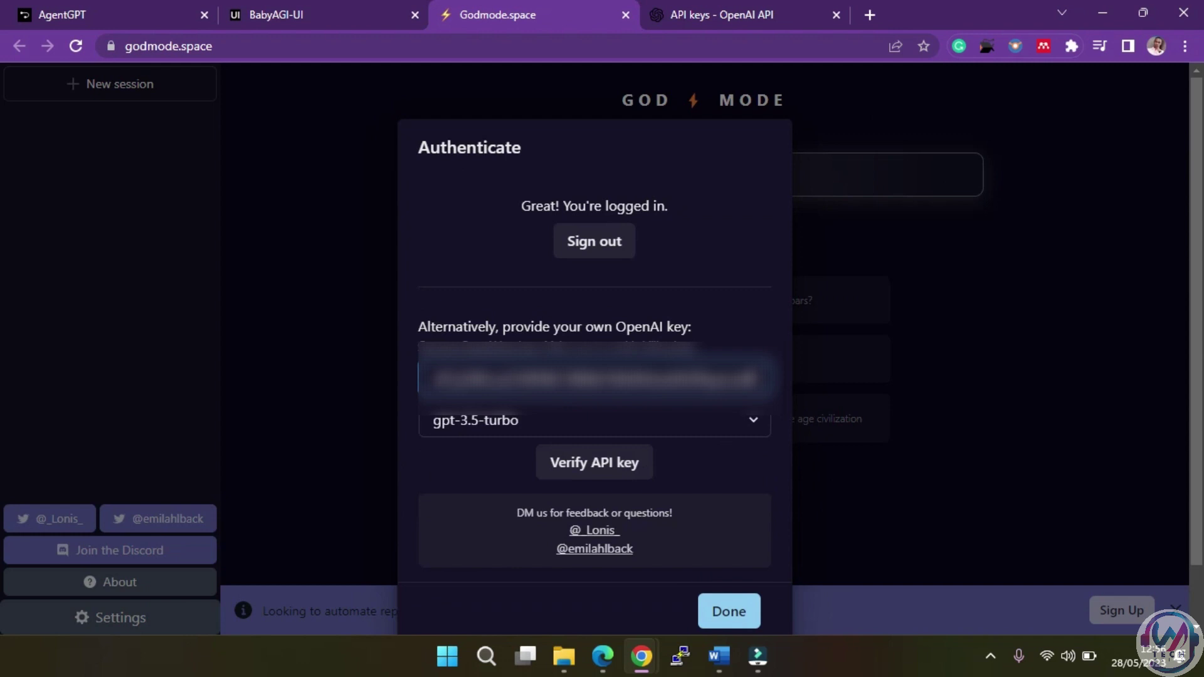
{"action": "left_click", "coordinate": [556, 422]}
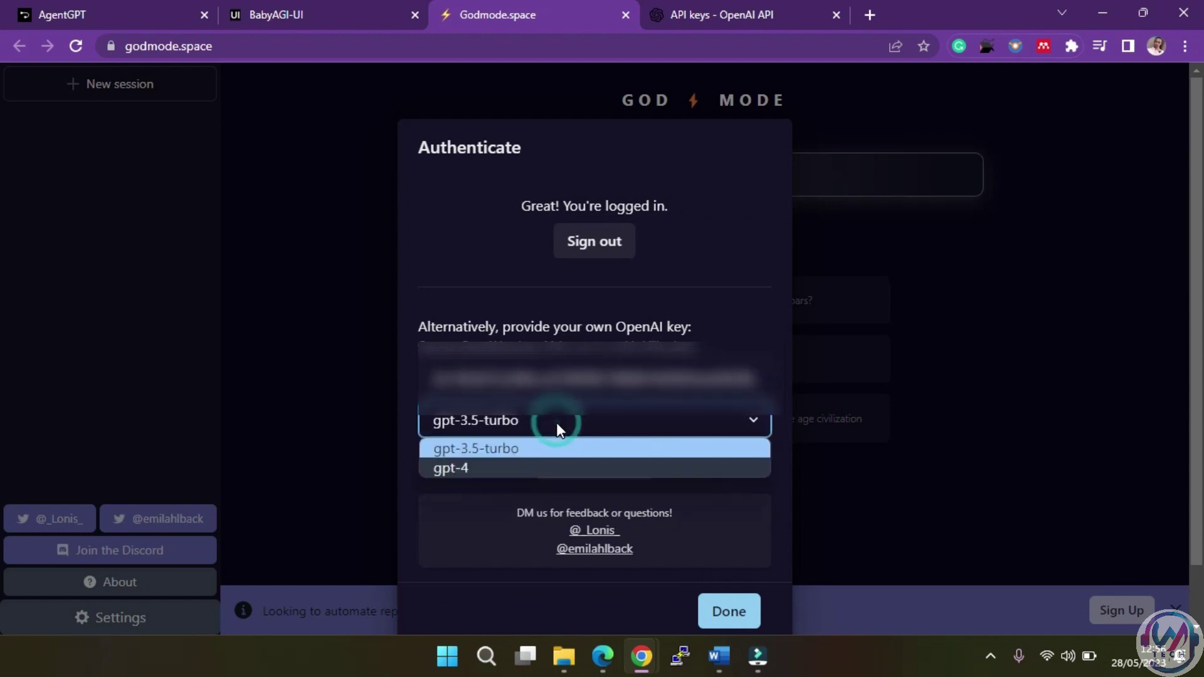
{"action": "left_click", "coordinate": [459, 470]}
{"action": "scroll", "coordinate": [688, 464], "scroll_direction": "down", "scroll_amount": 2}
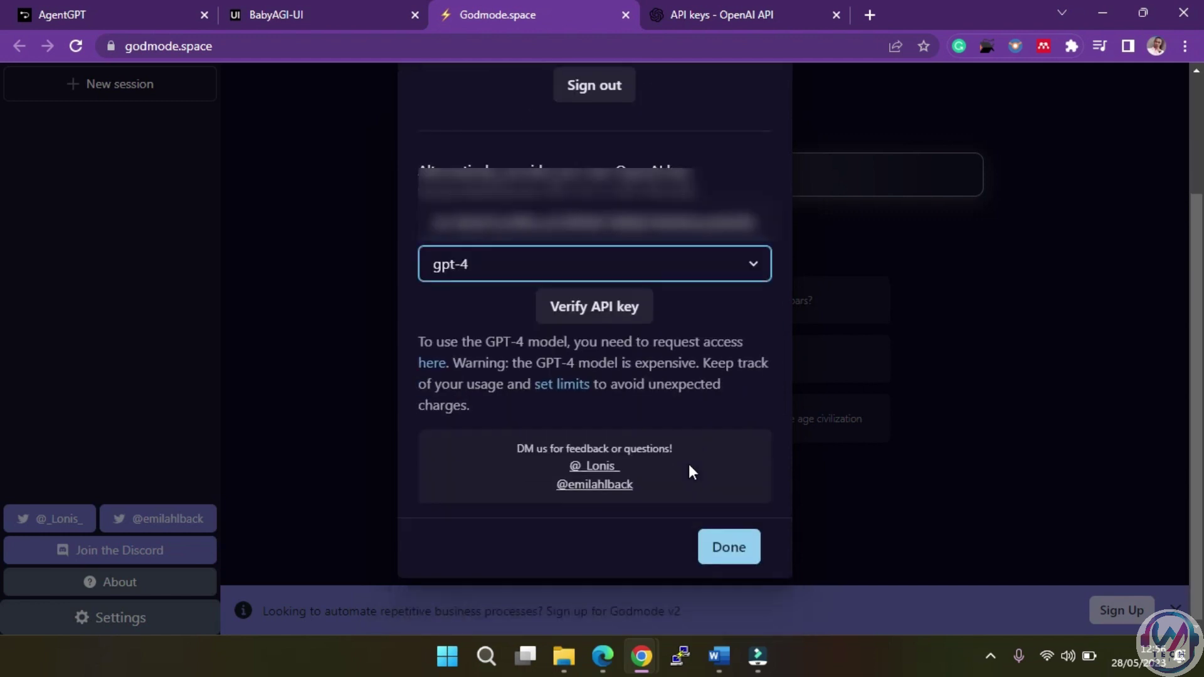
{"action": "left_click", "coordinate": [723, 549]}
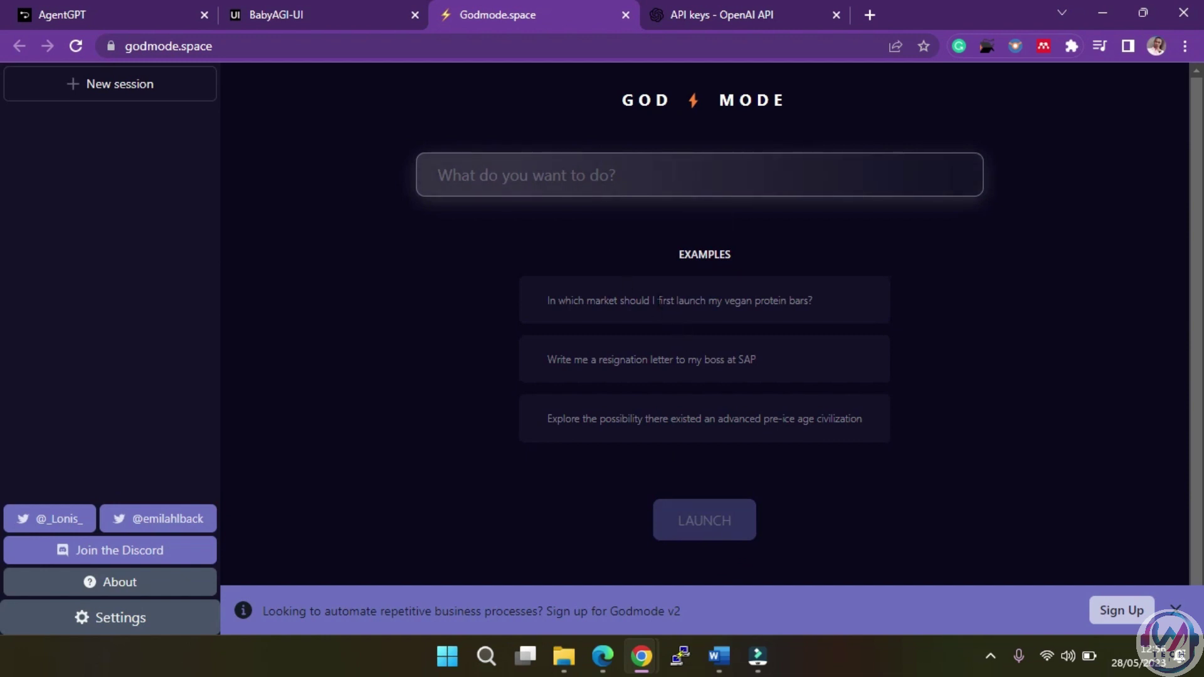
Start the book-selling website example session in Godmode, then move to BabyAGI UI
{"action": "left_click", "coordinate": [603, 304]}
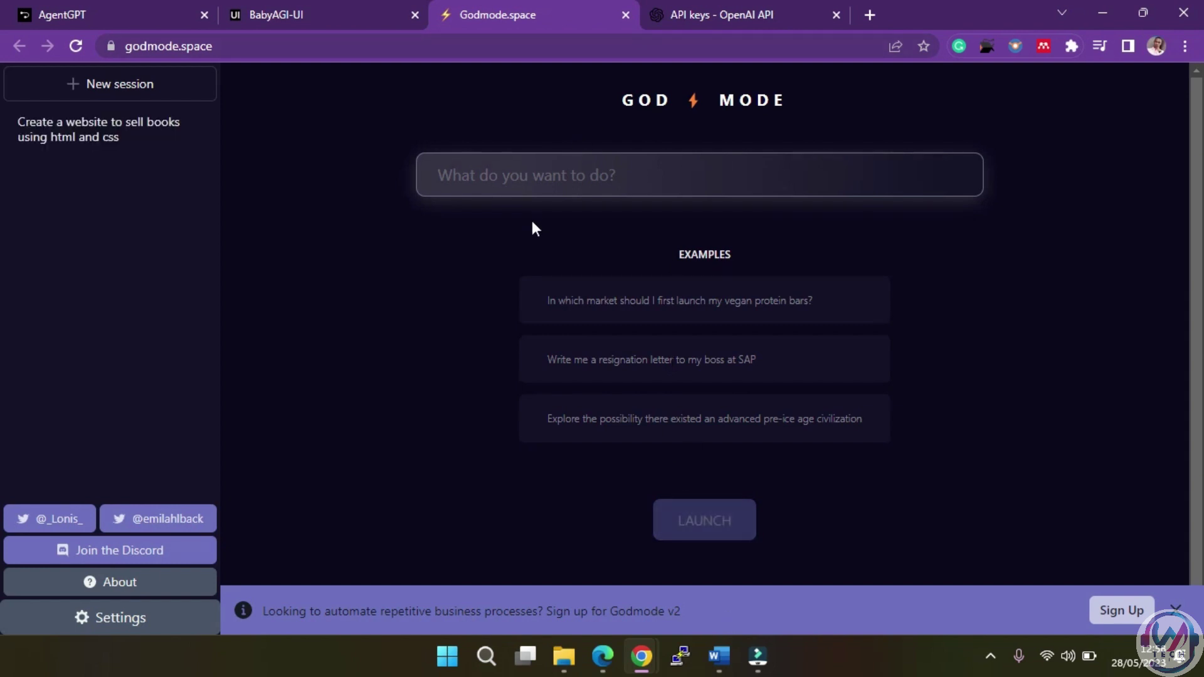
{"action": "left_click", "coordinate": [624, 177]}
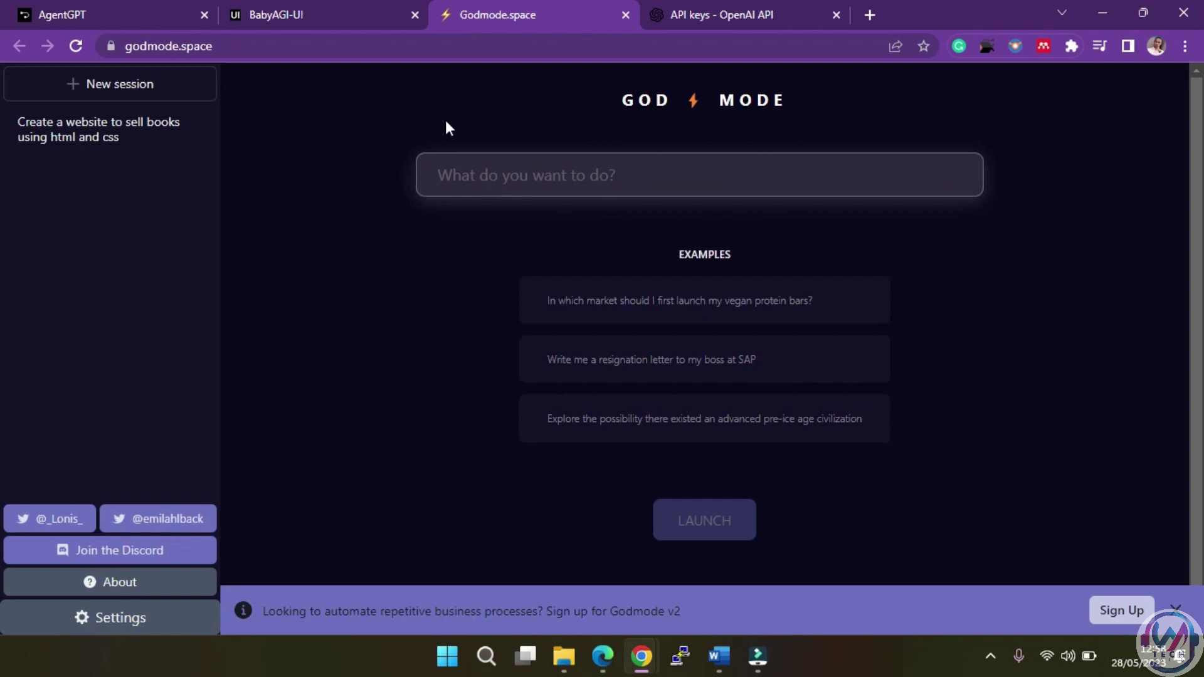
{"action": "left_click", "coordinate": [305, 11]}
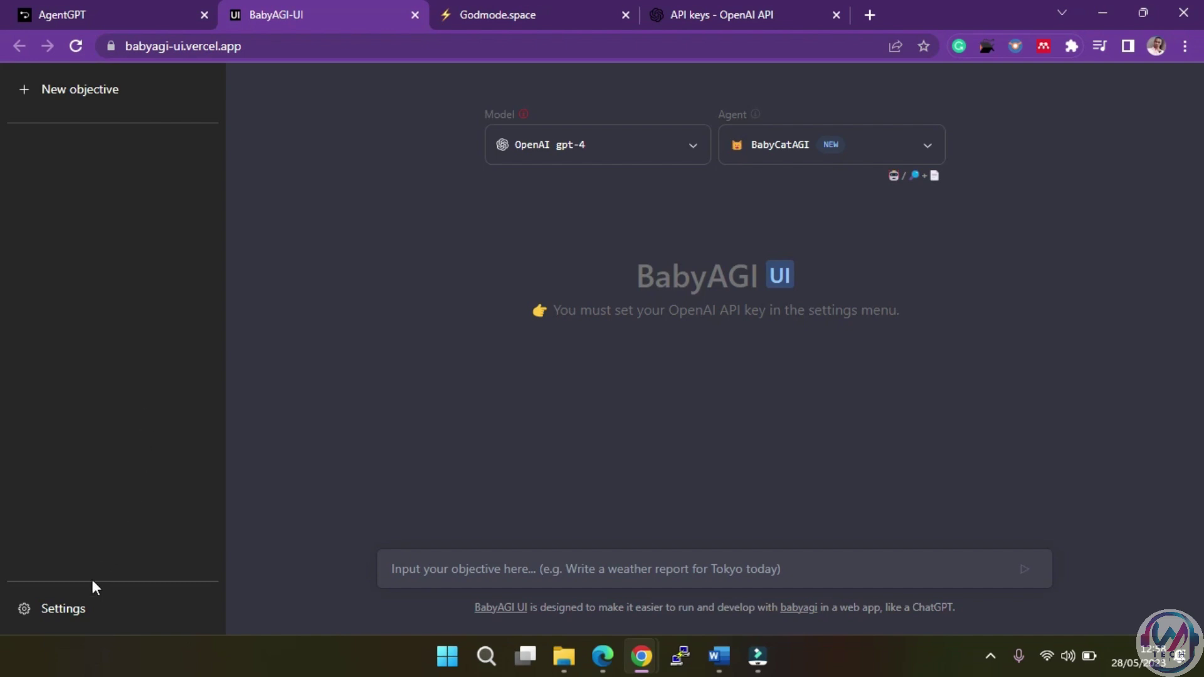
Save the OpenAI API key in BabyAGI UI's settings
{"action": "left_click", "coordinate": [65, 613]}
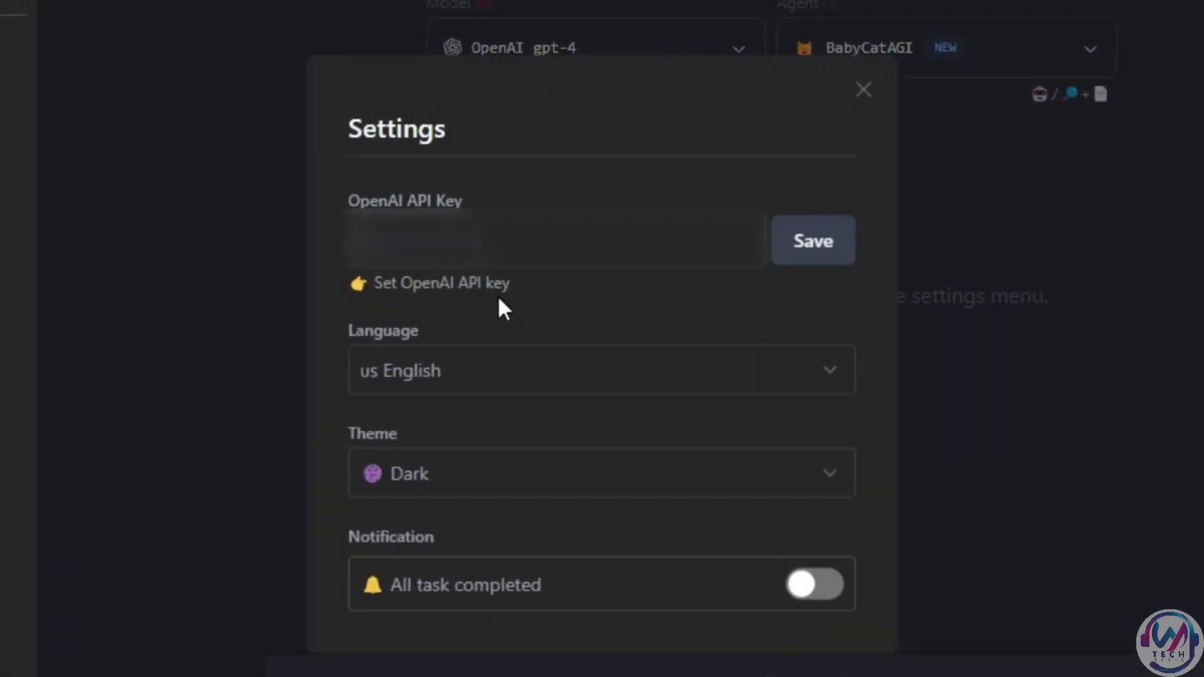
{"action": "left_click", "coordinate": [826, 245]}
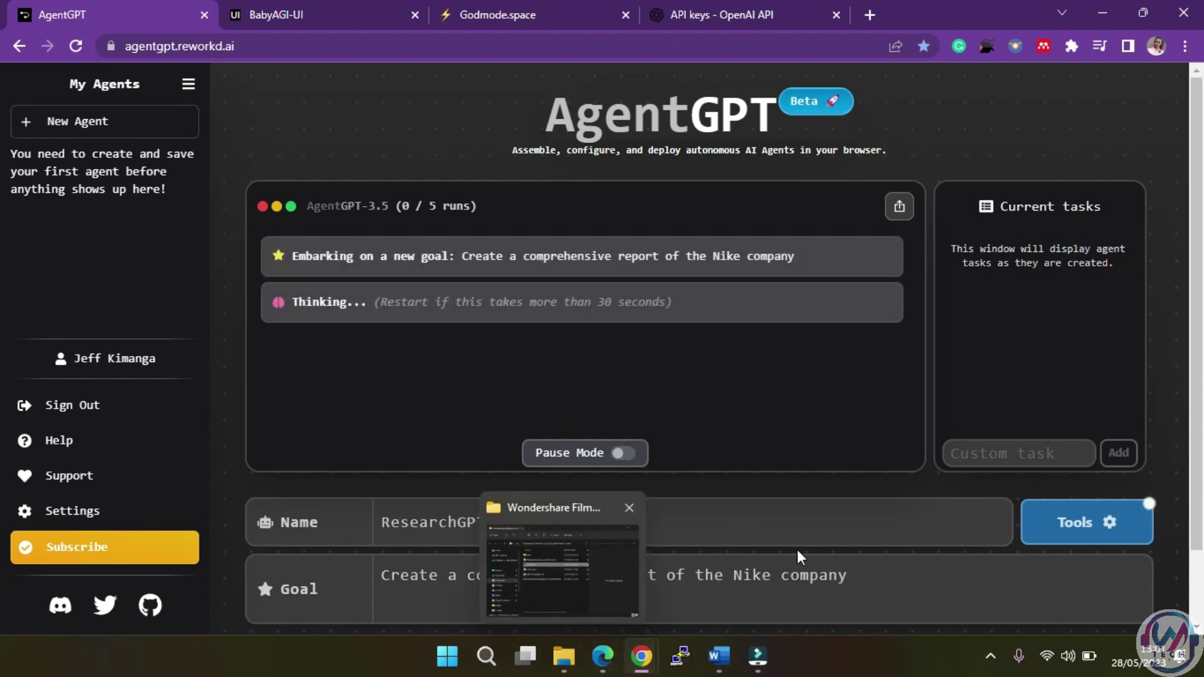
{"action": "scroll", "coordinate": [926, 595], "scroll_direction": "down", "scroll_amount": 2}
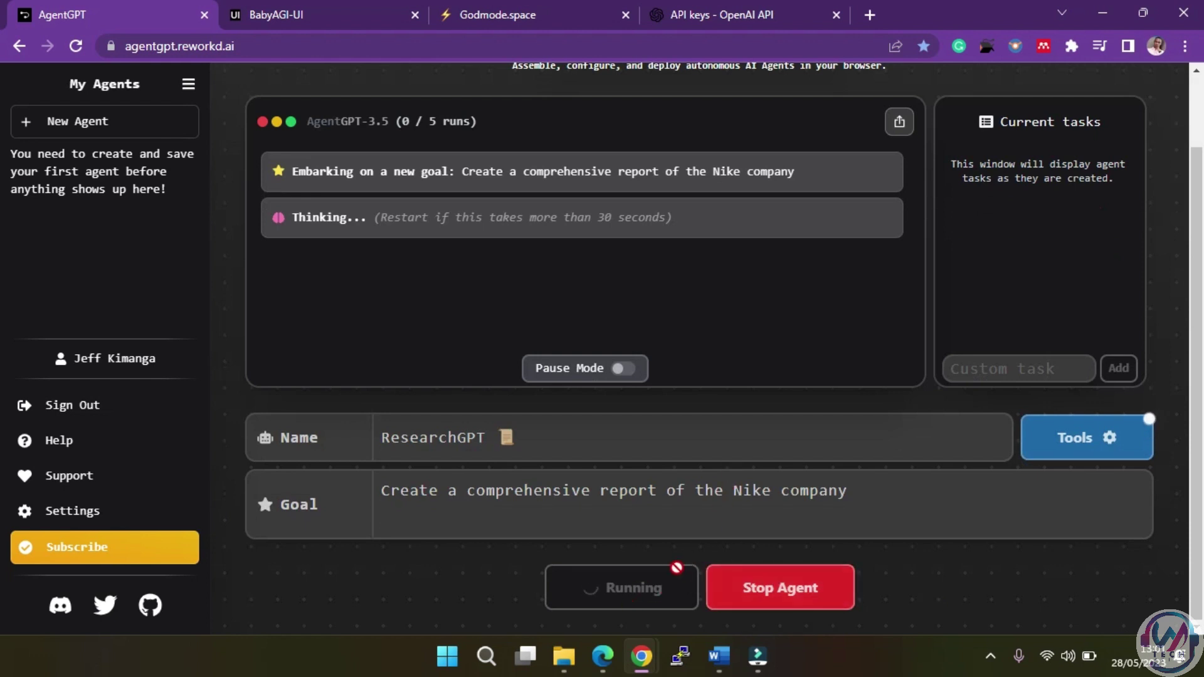
{"action": "scroll", "coordinate": [703, 537], "scroll_direction": "up", "scroll_amount": 2}
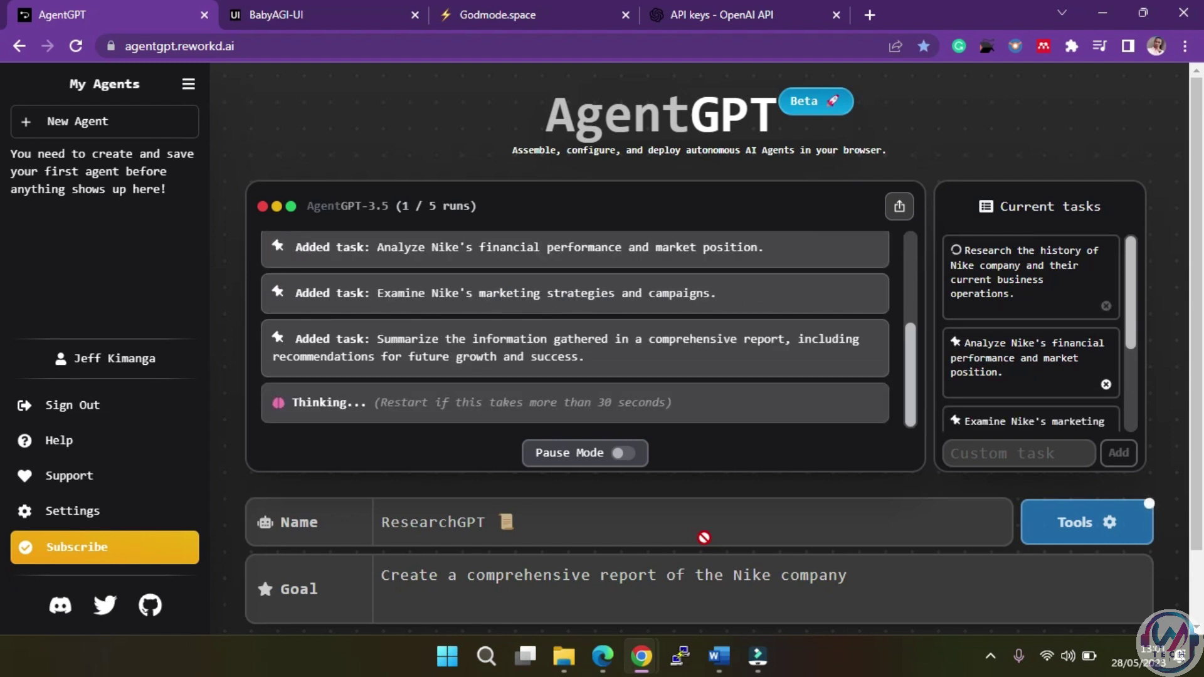
{"action": "scroll", "coordinate": [703, 537], "scroll_direction": "down", "scroll_amount": 2}
{"action": "scroll", "coordinate": [703, 538], "scroll_direction": "up", "scroll_amount": 1}
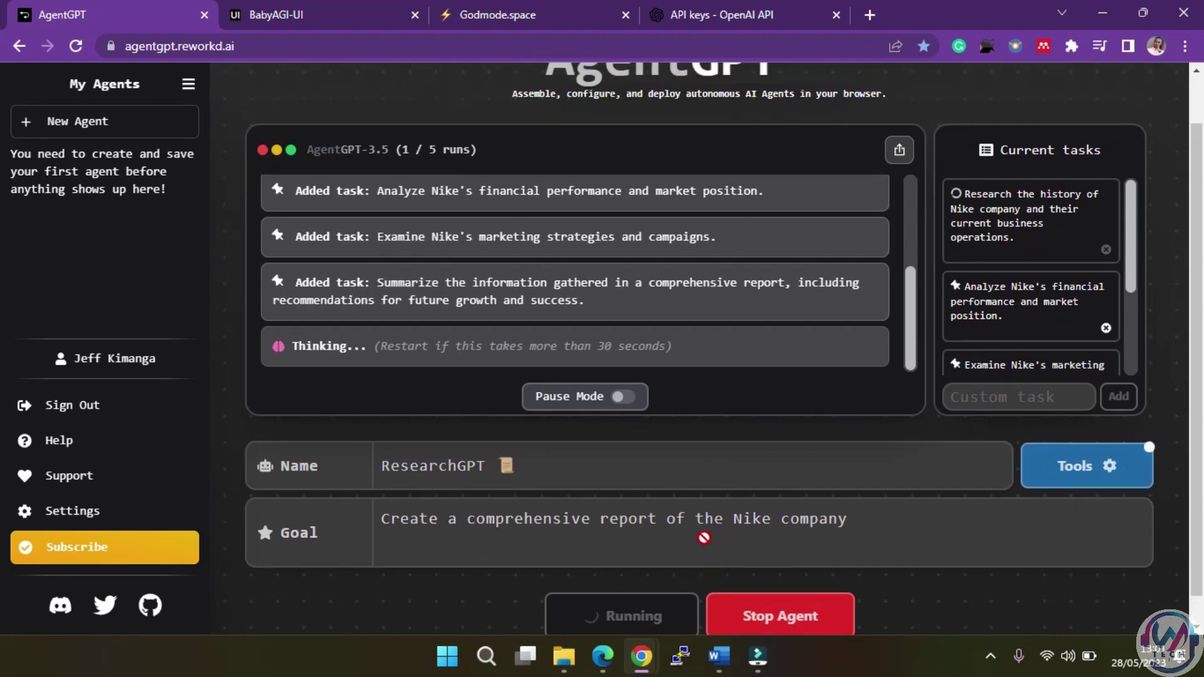
{"action": "scroll", "coordinate": [704, 537], "scroll_direction": "up", "scroll_amount": 1}
{"action": "scroll", "coordinate": [1043, 371], "scroll_direction": "down", "scroll_amount": 2}
{"action": "scroll", "coordinate": [1043, 371], "scroll_direction": "down", "scroll_amount": 2}
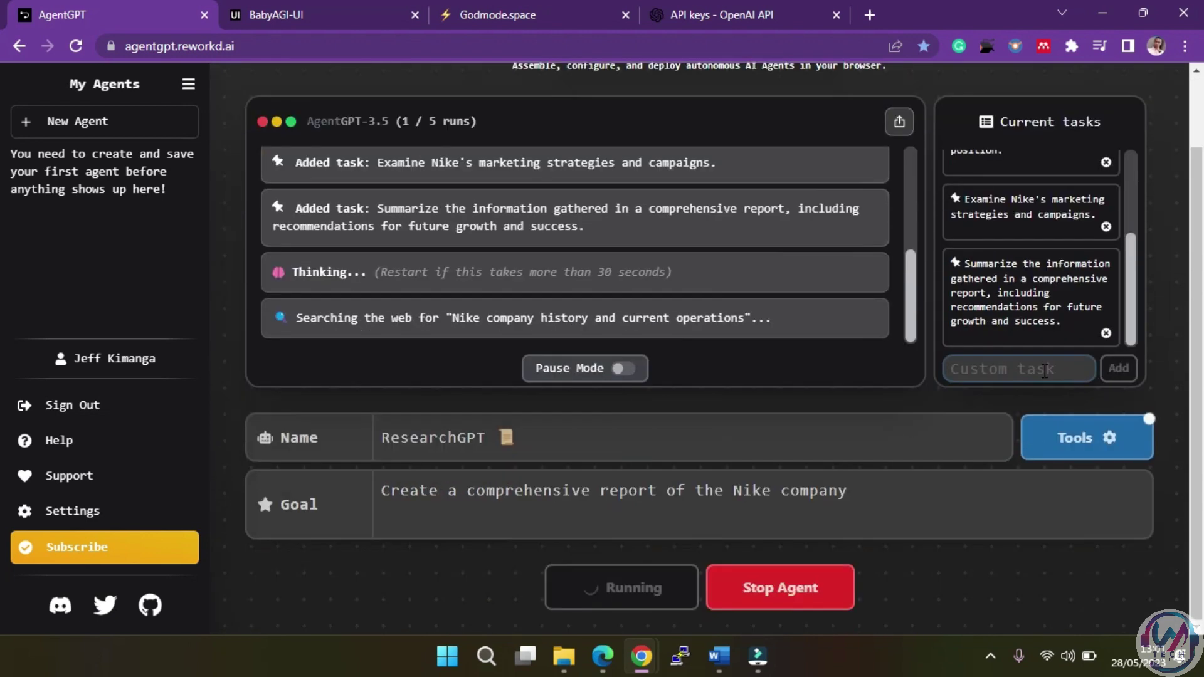
{"action": "scroll", "coordinate": [1043, 370], "scroll_direction": "up", "scroll_amount": 2}
{"action": "scroll", "coordinate": [1030, 245], "scroll_direction": "up", "scroll_amount": 2}
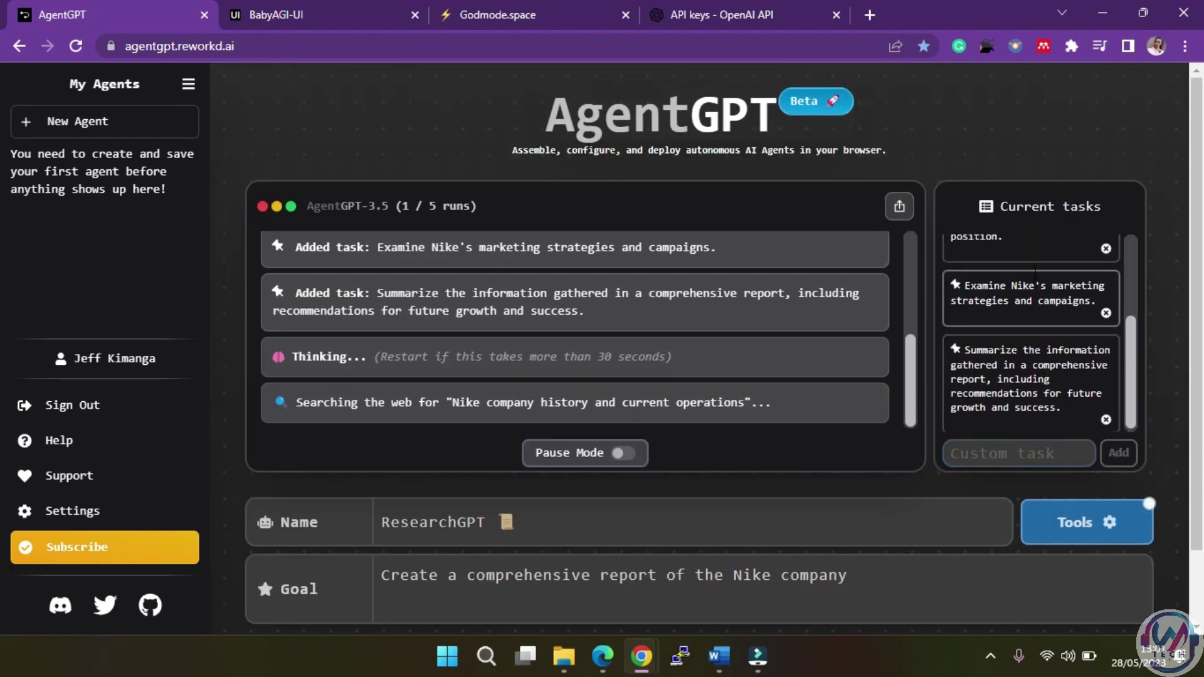
{"action": "scroll", "coordinate": [1031, 269], "scroll_direction": "up", "scroll_amount": 2}
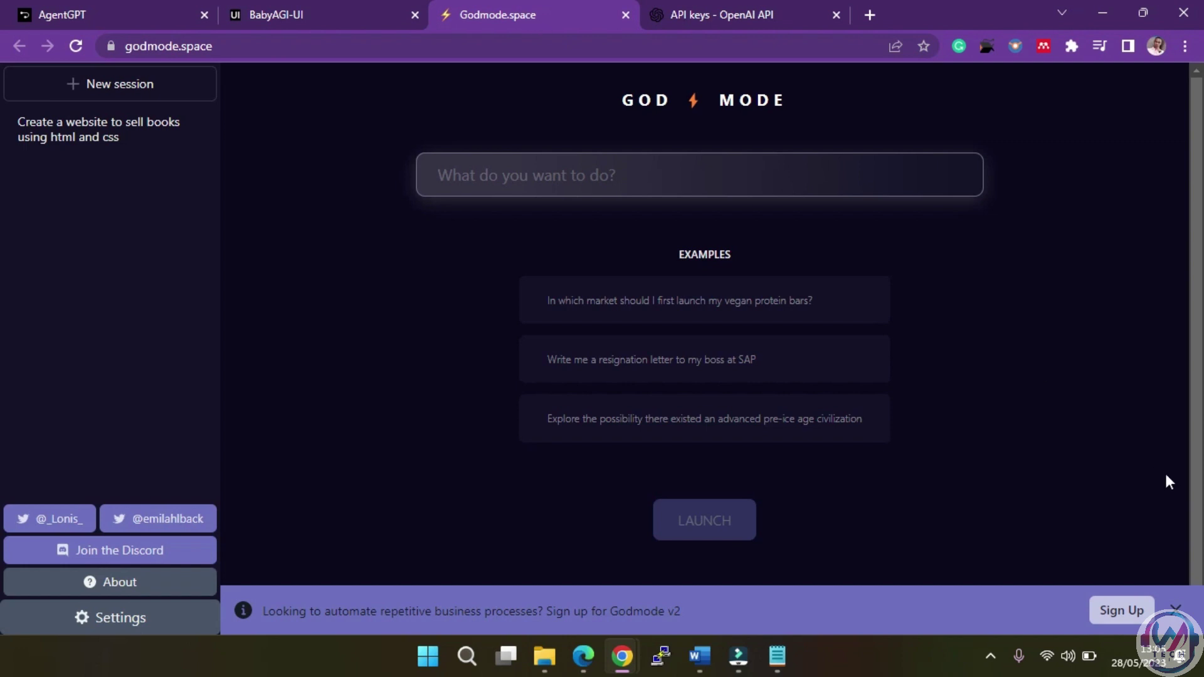
Dismiss the Godmode v2 banner and keep gpt-4 and BabyCatAGI selected in BabyAGI UI
{"action": "left_click", "coordinate": [1175, 609]}
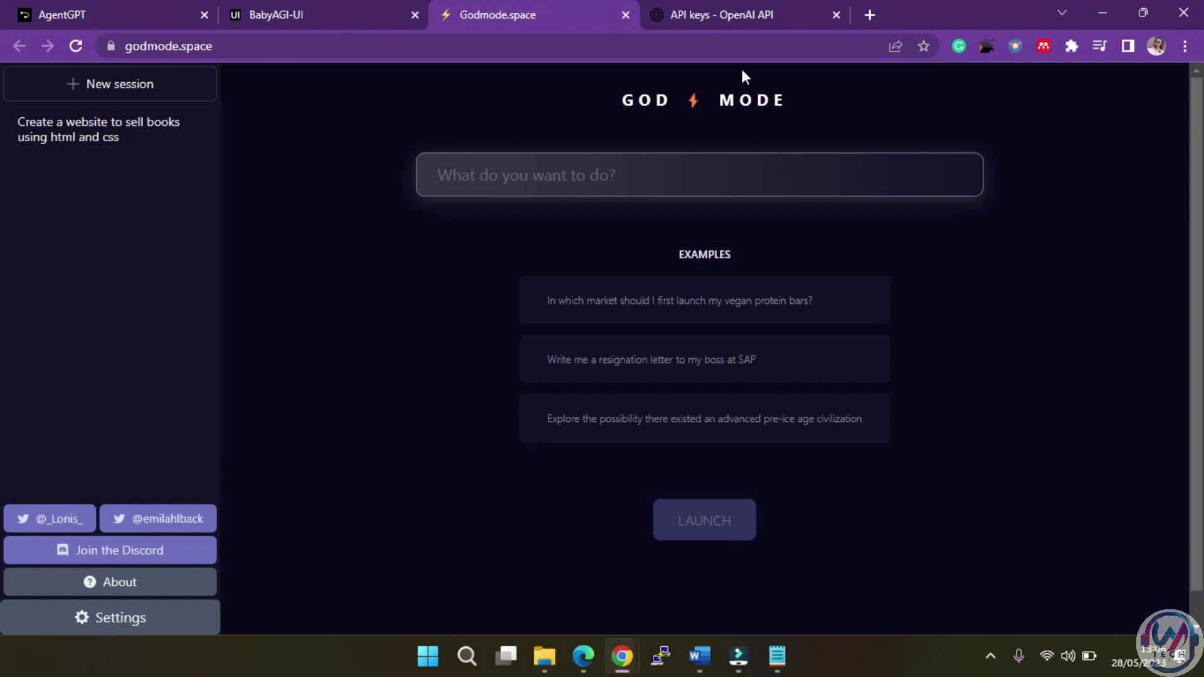
{"action": "left_click", "coordinate": [329, 13]}
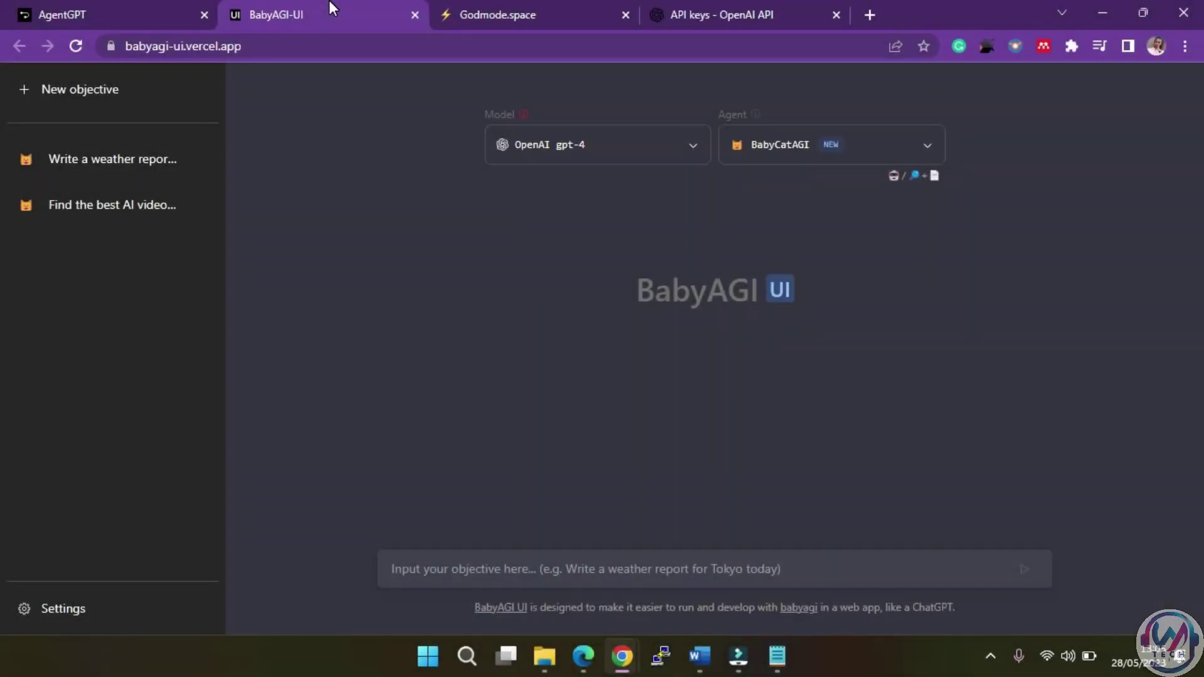
{"action": "left_click", "coordinate": [655, 156]}
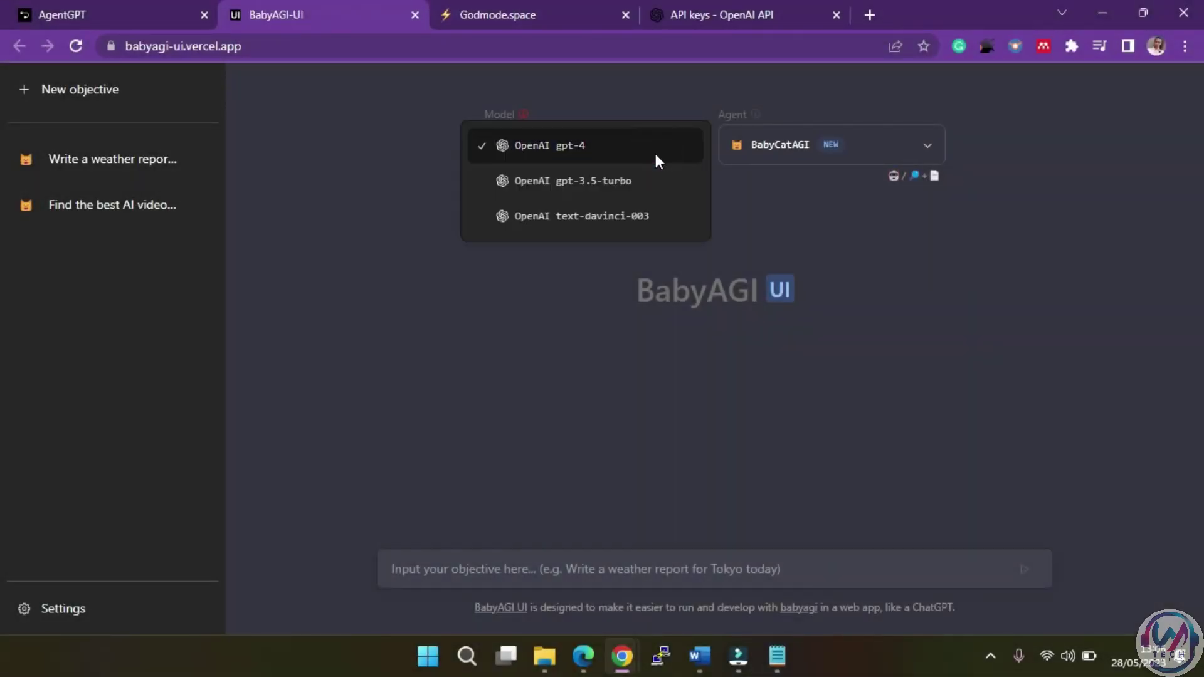
{"action": "left_click", "coordinate": [656, 154]}
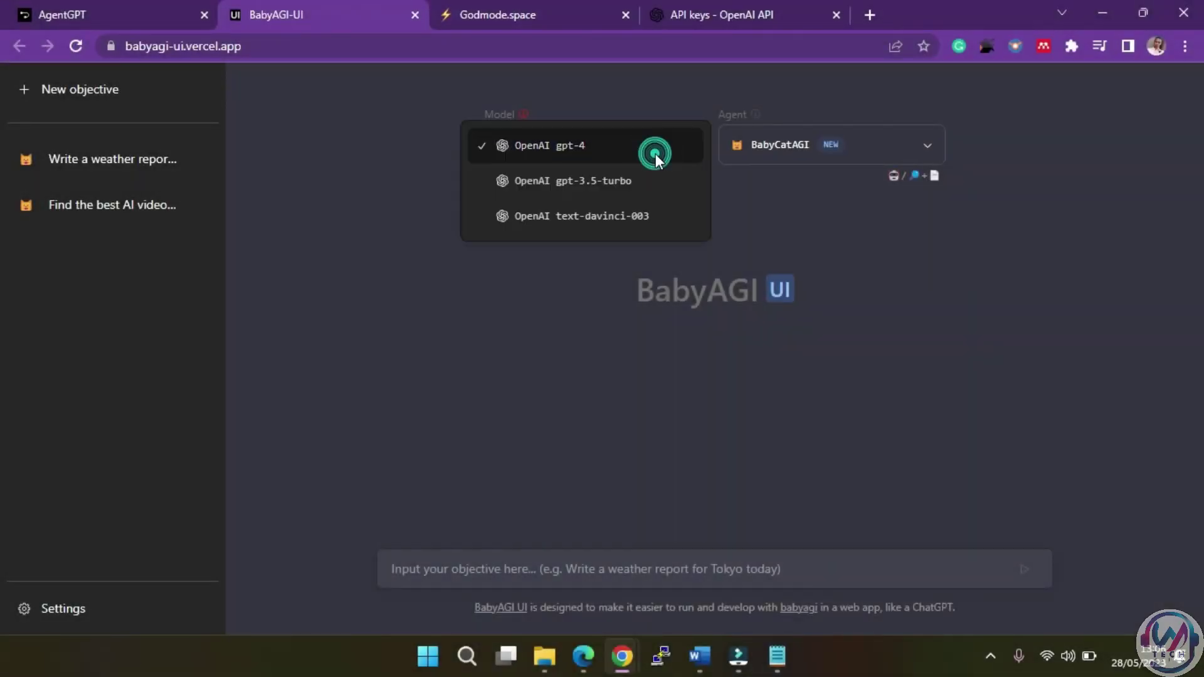
{"action": "left_click", "coordinate": [827, 156]}
{"action": "left_click", "coordinate": [565, 226]}
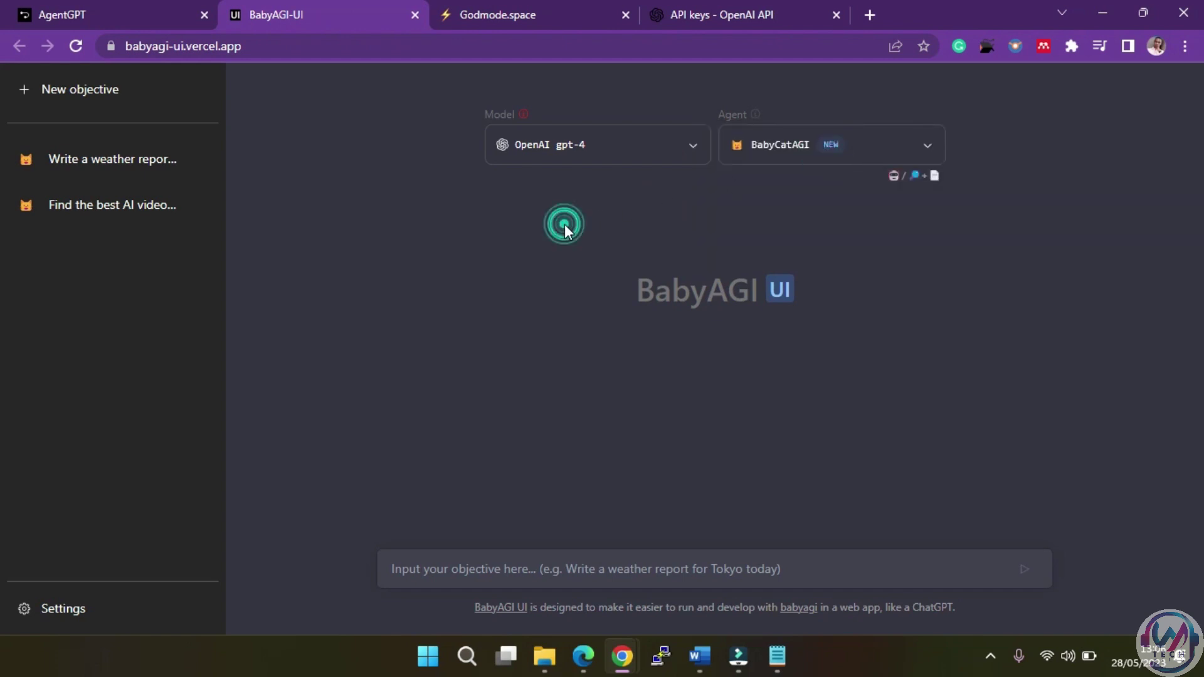